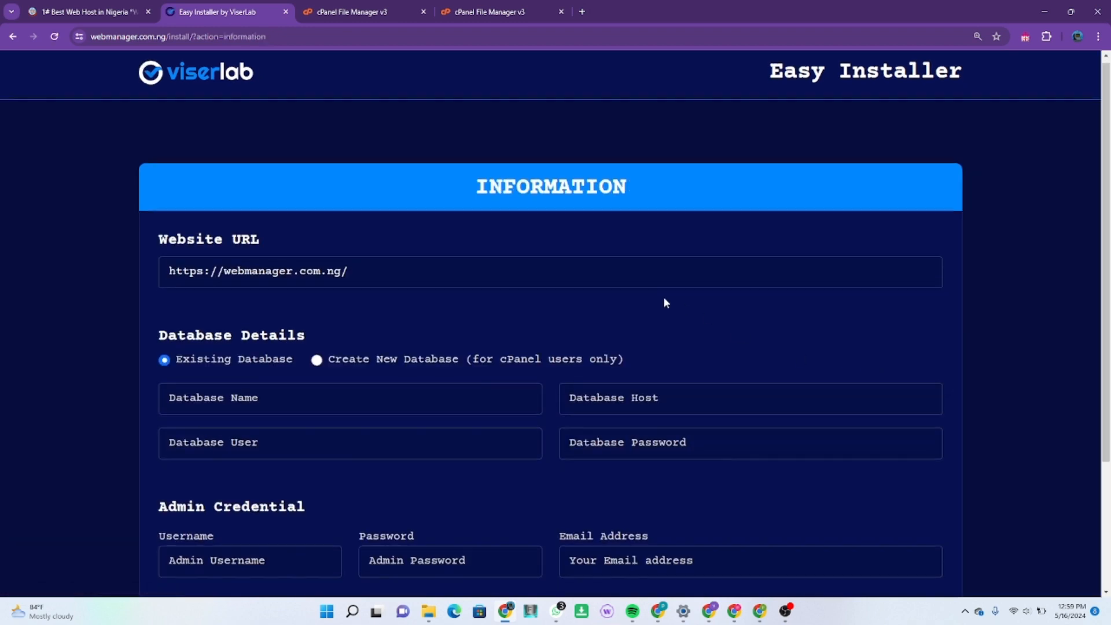
Step: Switch to cPanel, go to its Tools page, and find and open the Database Wizard
scroll(666, 301, down, 1)
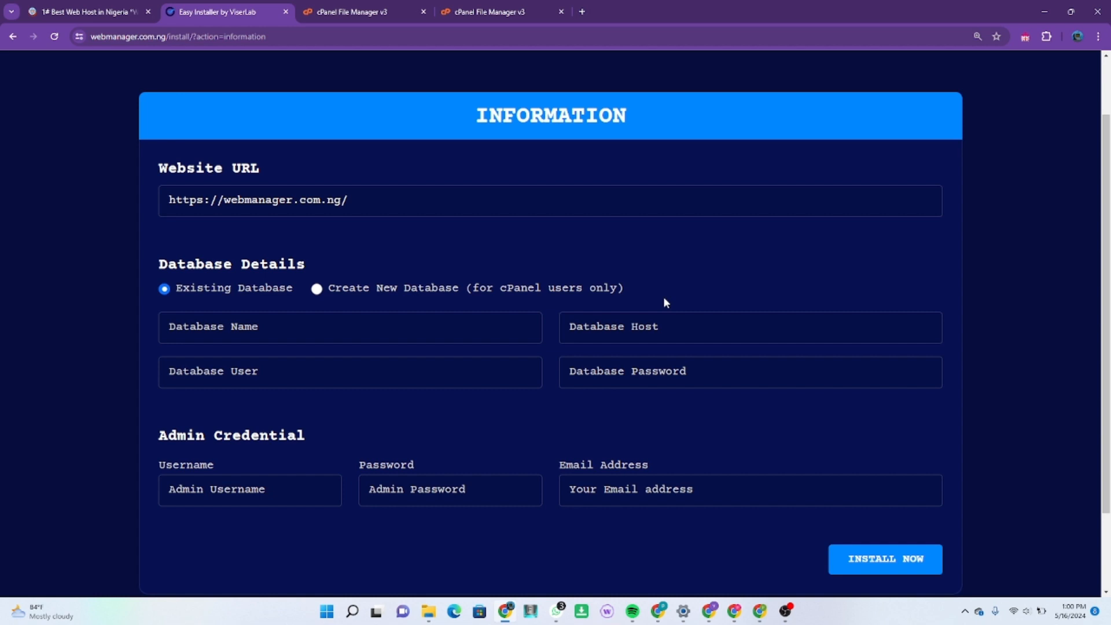
click(341, 13)
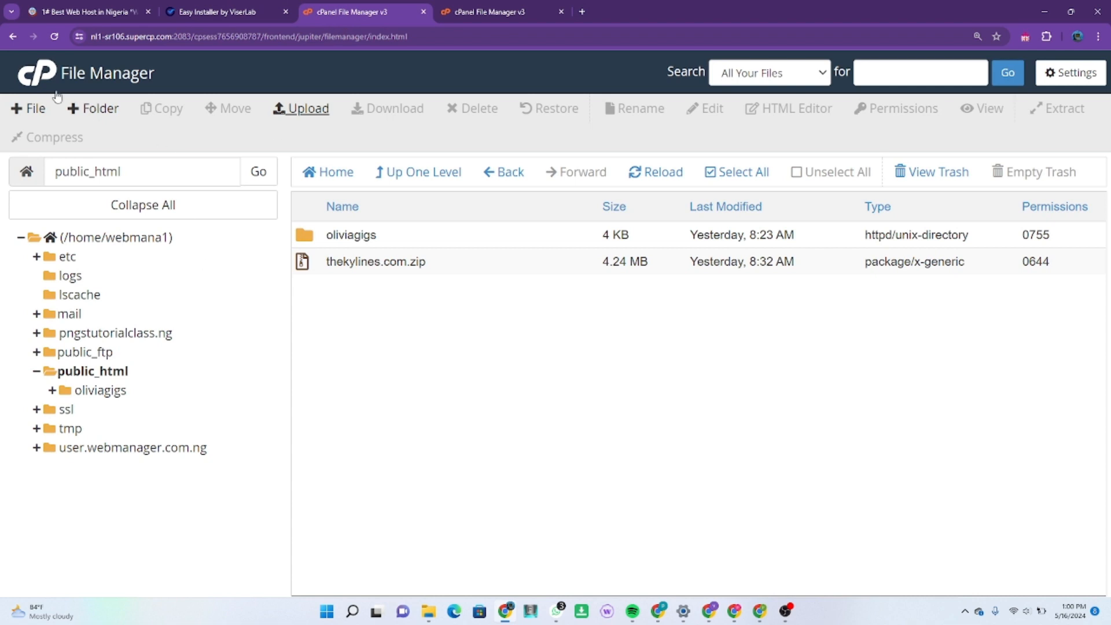
click(44, 77)
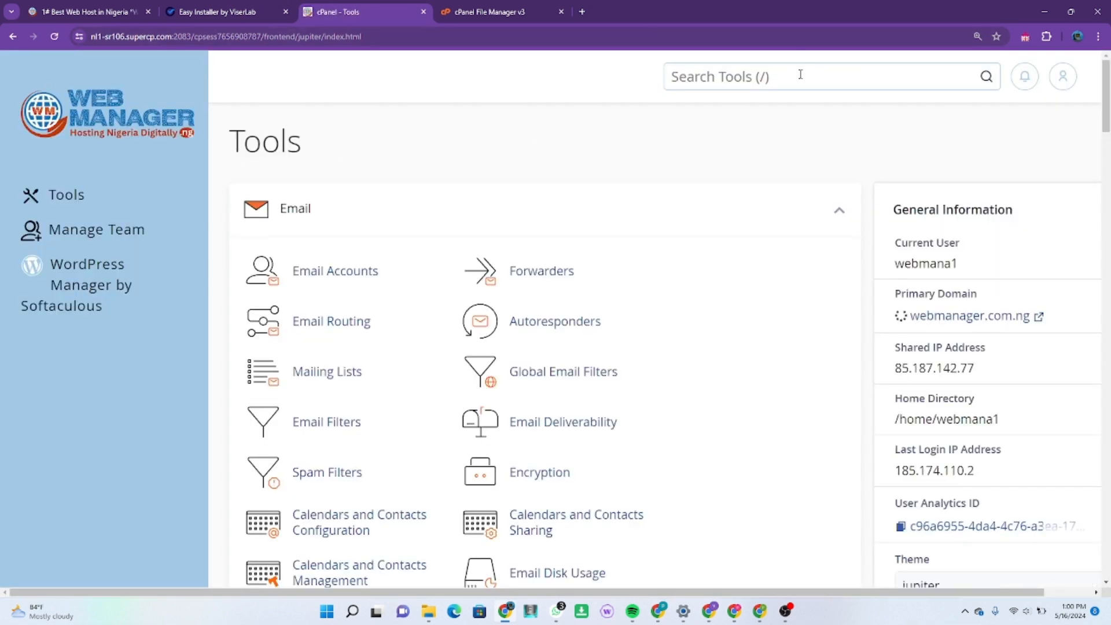
text(data)
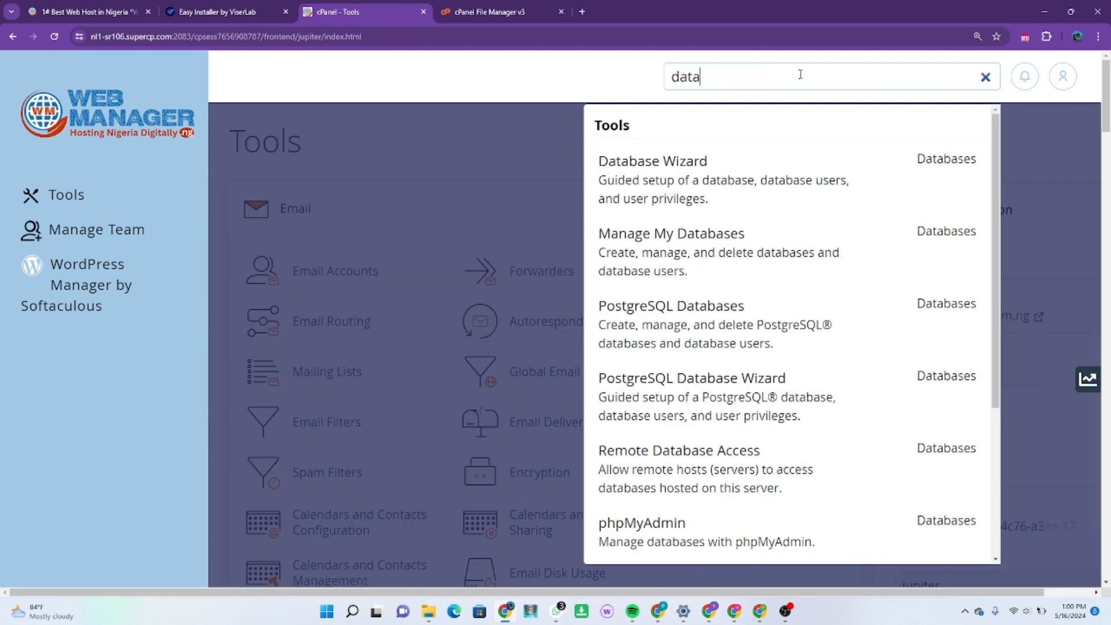
click(784, 184)
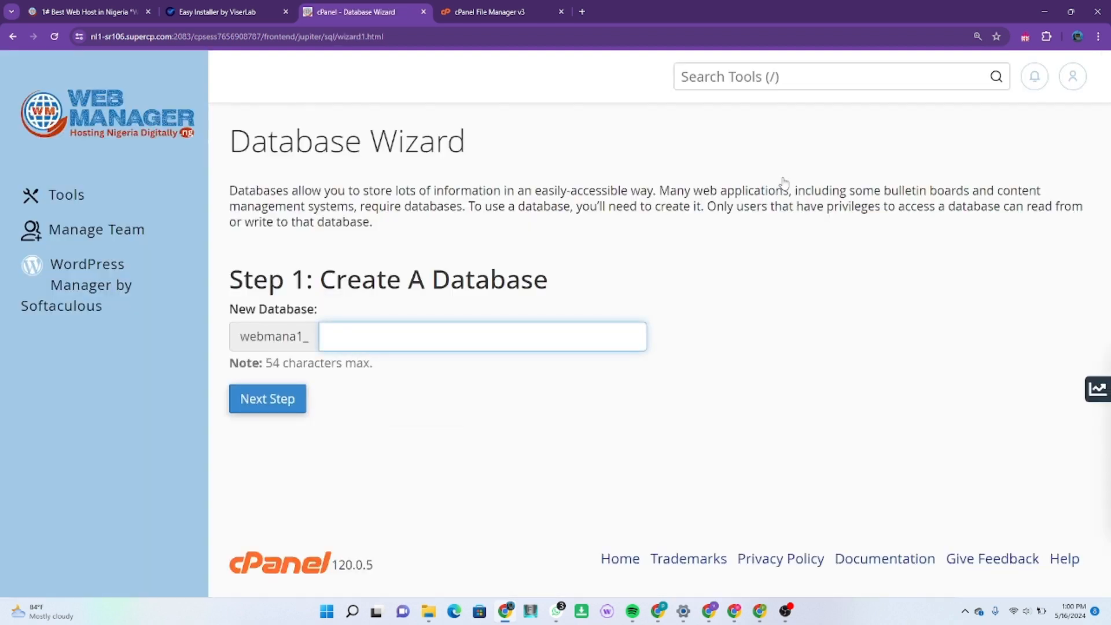
Step: Create a new database with the name suffix pngs in the Database Wizard
text(pngs)
click(255, 408)
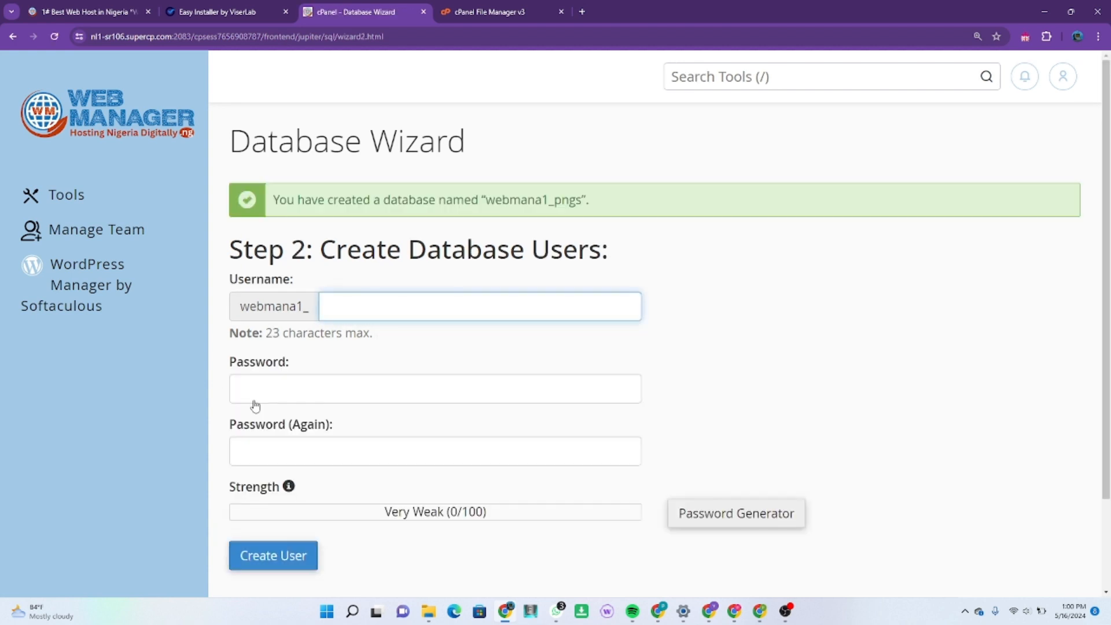
Step: Enter pngs as the new database user's name suffix and fill in the user's password
text(pngs)
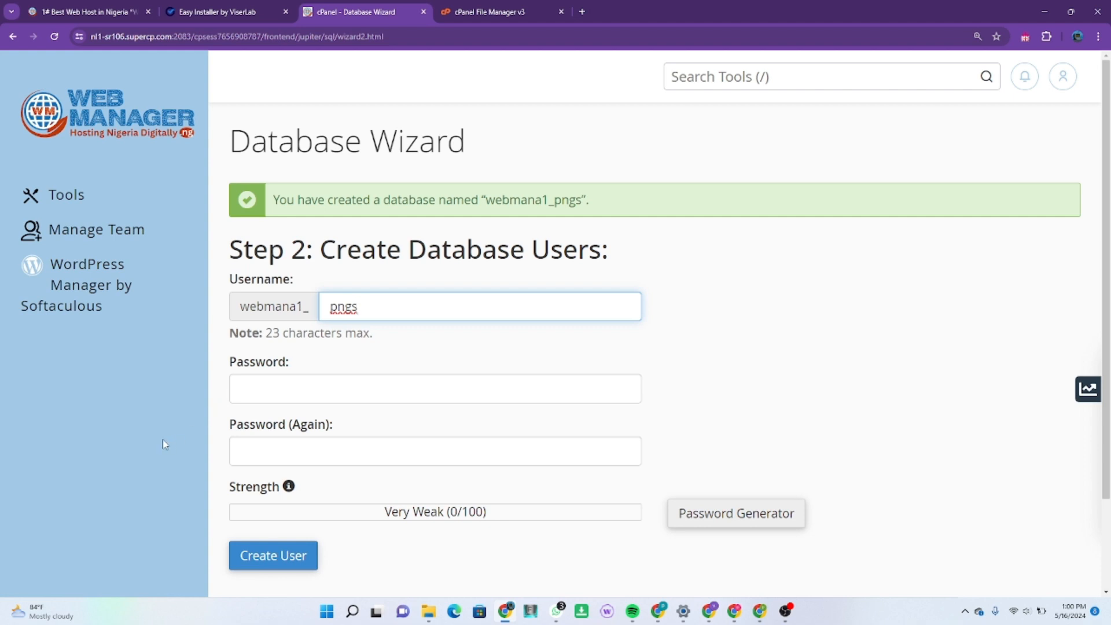
click(268, 387)
text(•••••)
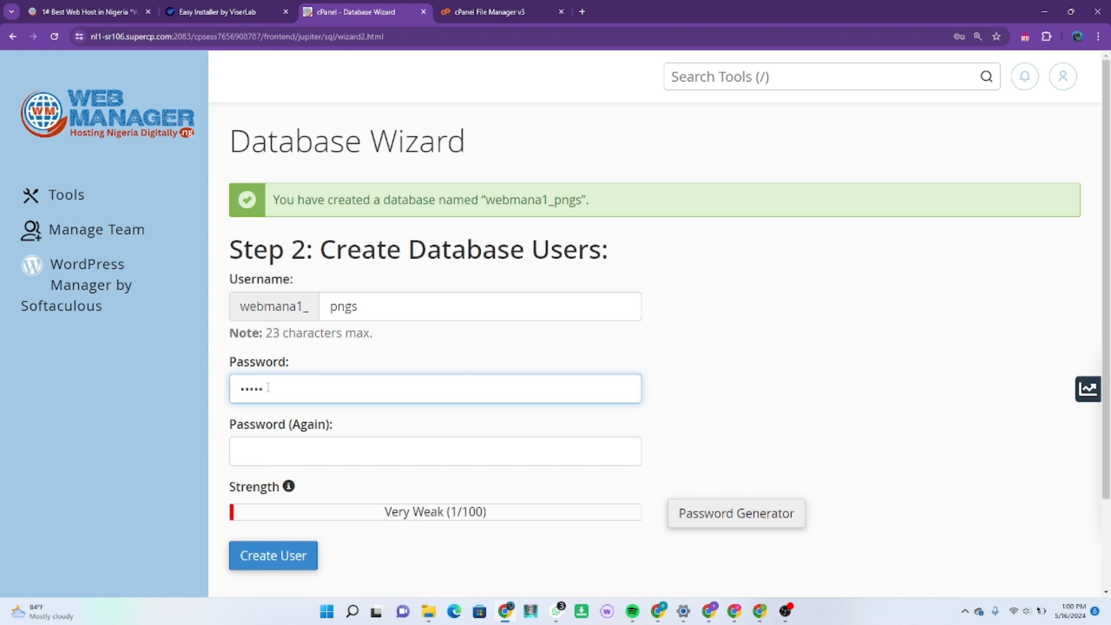
key(BackSpace)
key(BackSpace)
key(BackSpace)
key(BackSpace)
key(BackSpace)
text(••••••)
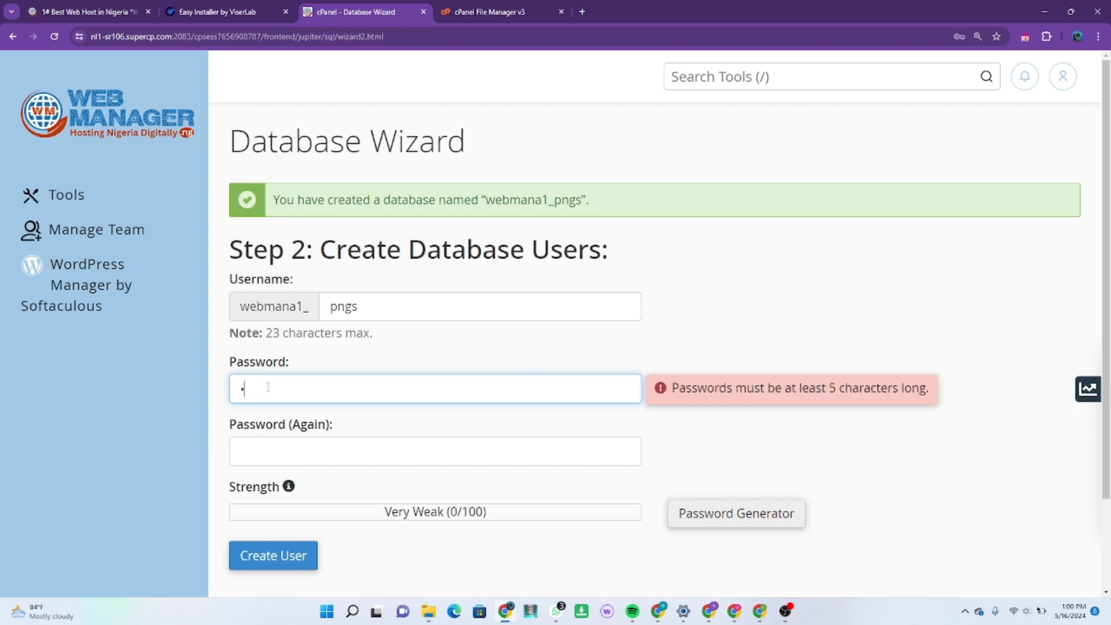
text(•••••)
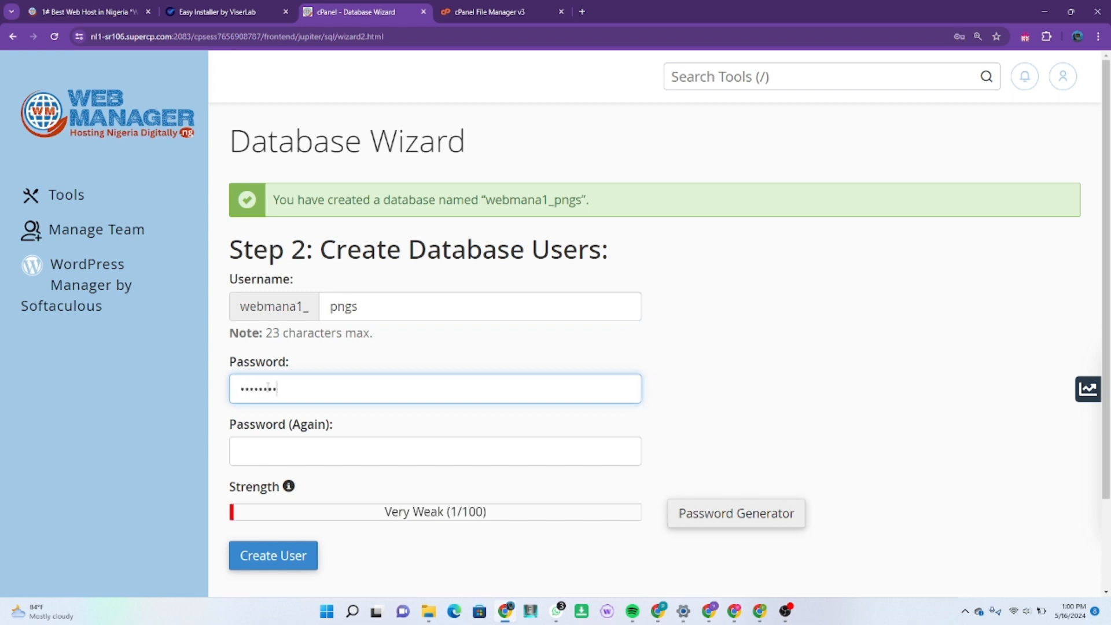
text(•••)
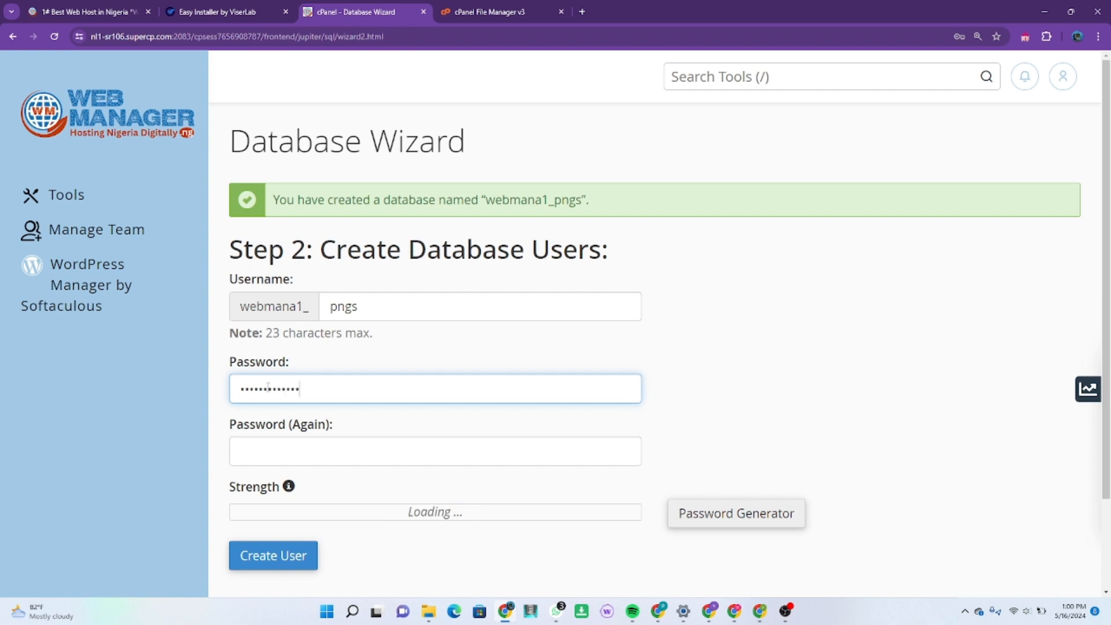
Step: Repeat the database user's password in the confirmation field and create the user
click(251, 443)
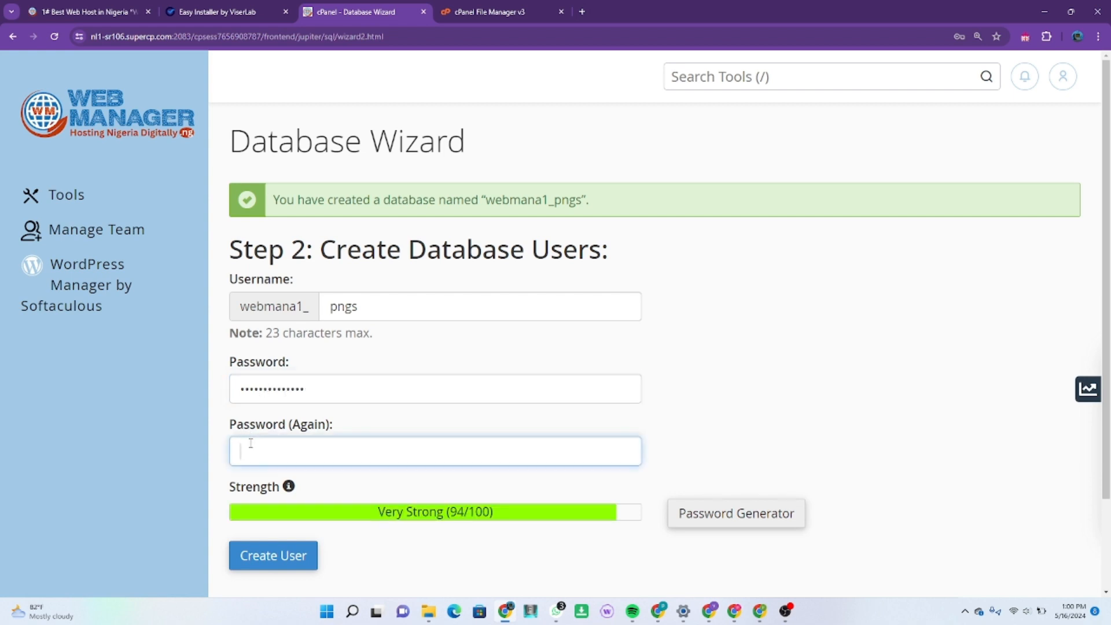
text(••••••)
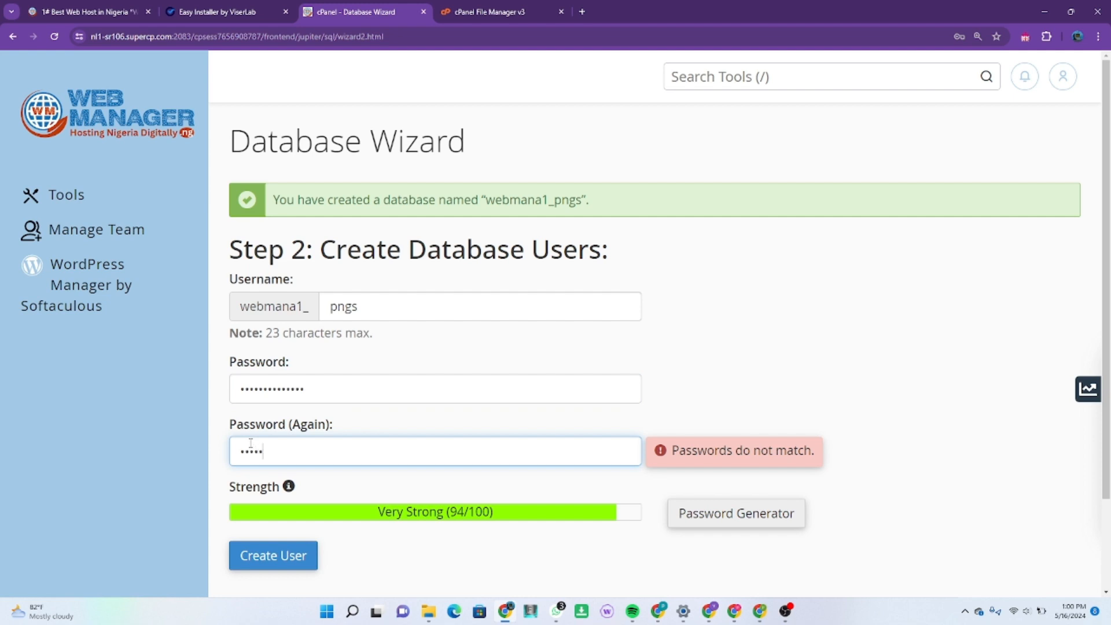
text(••••••••)
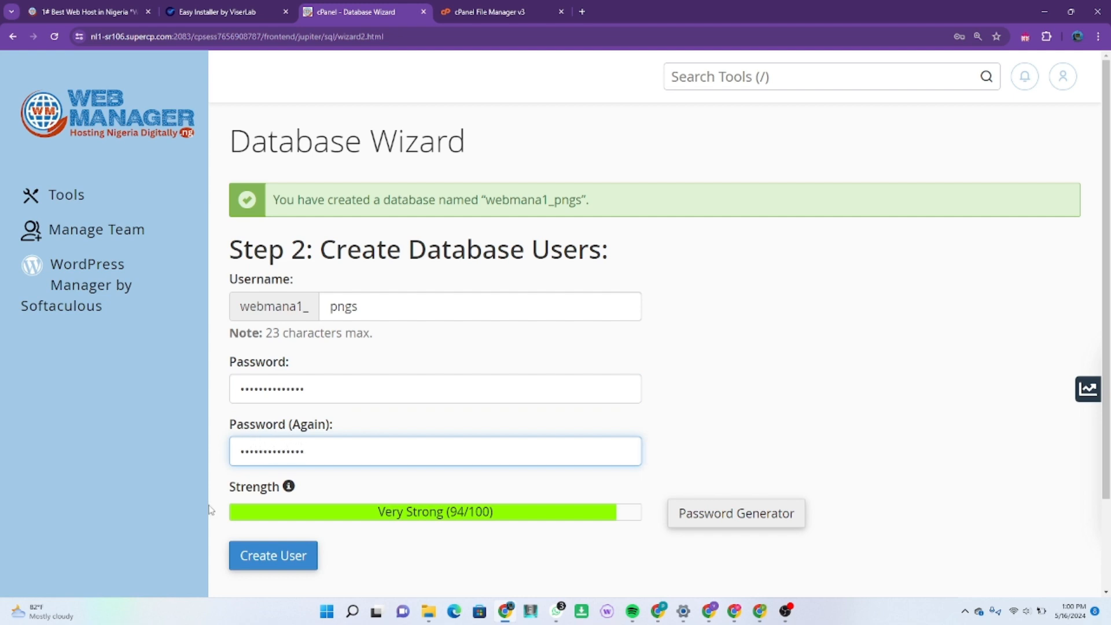
click(261, 568)
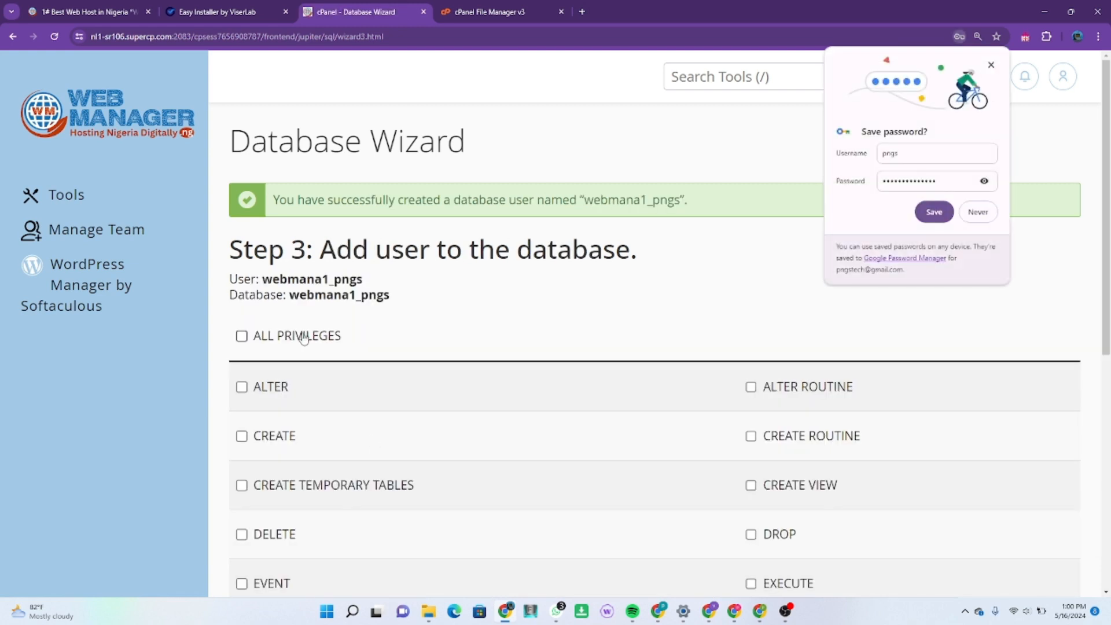
Step: Grant the new user ALL PRIVILEGES on the database and complete the wizard
click(242, 336)
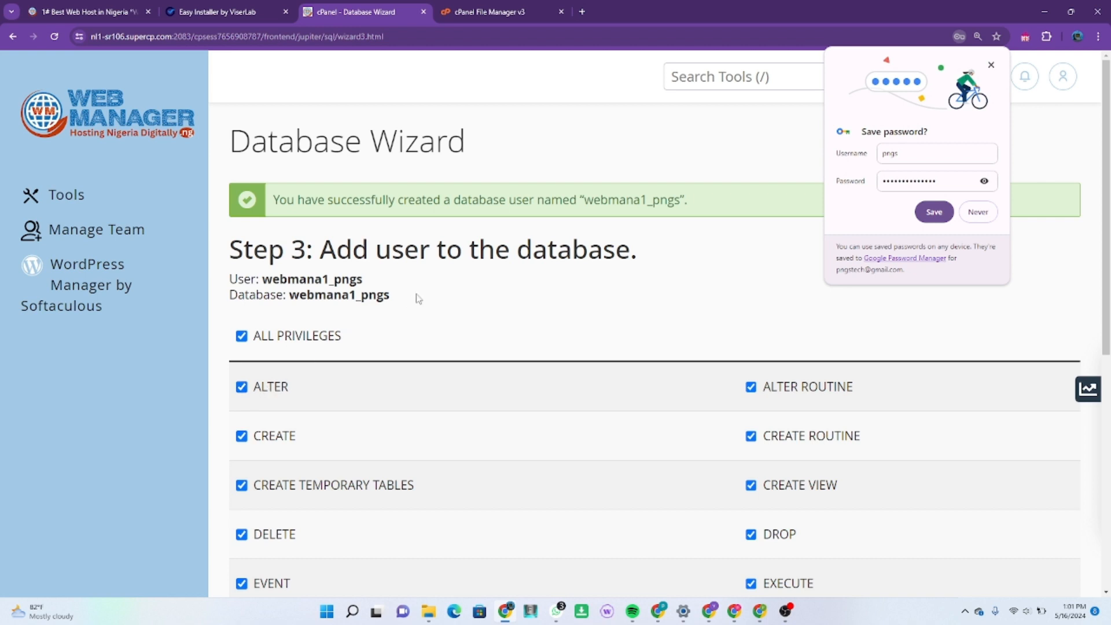
scroll(422, 327, down, 4)
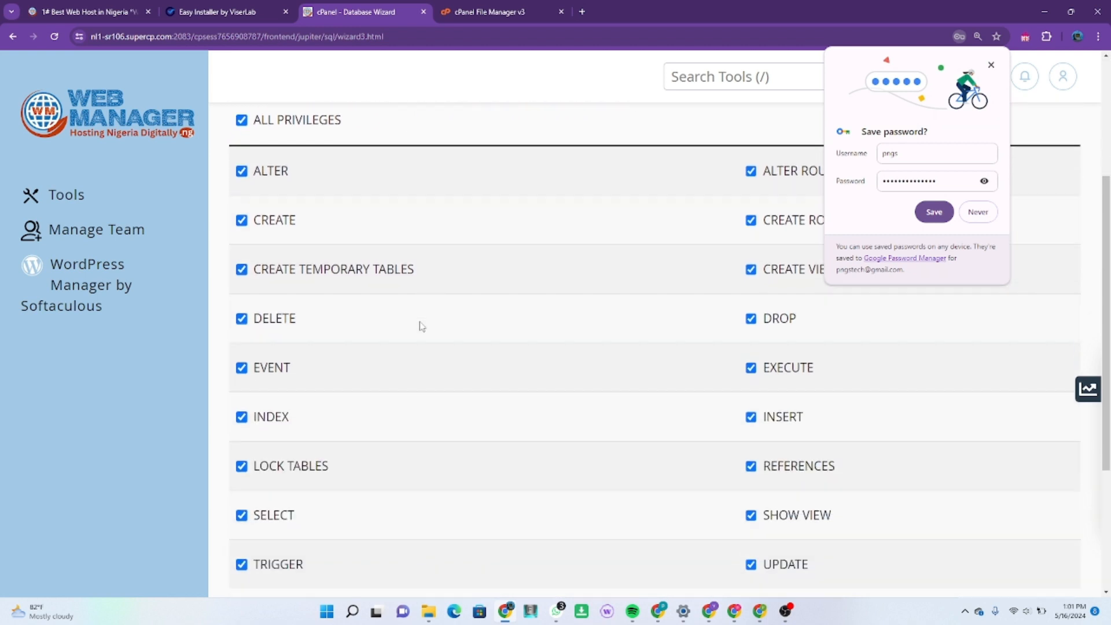
scroll(422, 327, down, 3)
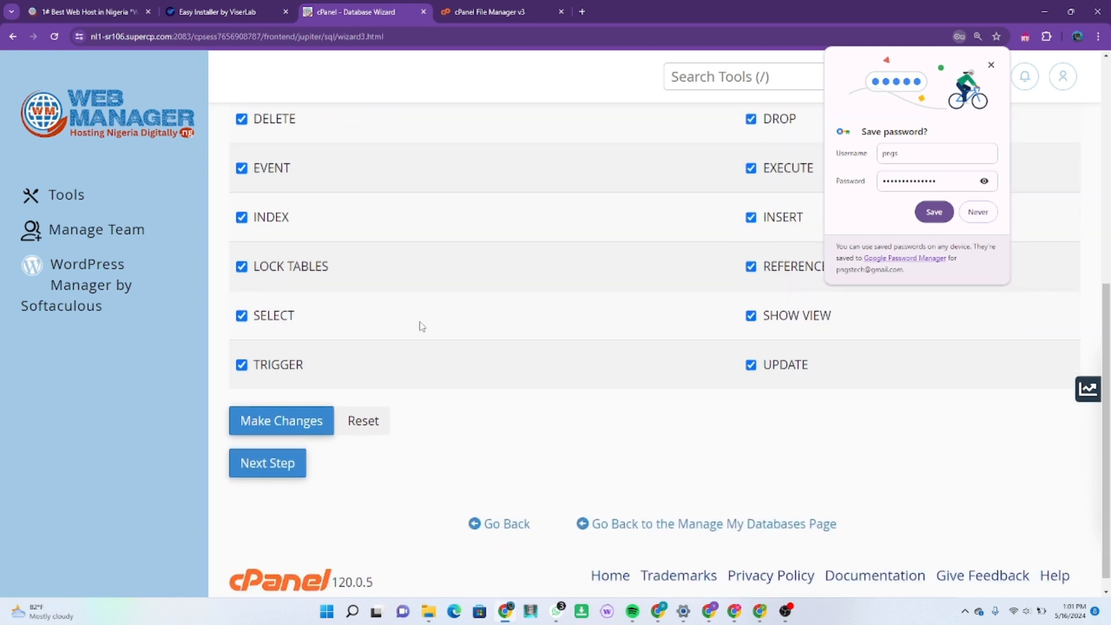
scroll(422, 327, up, 5)
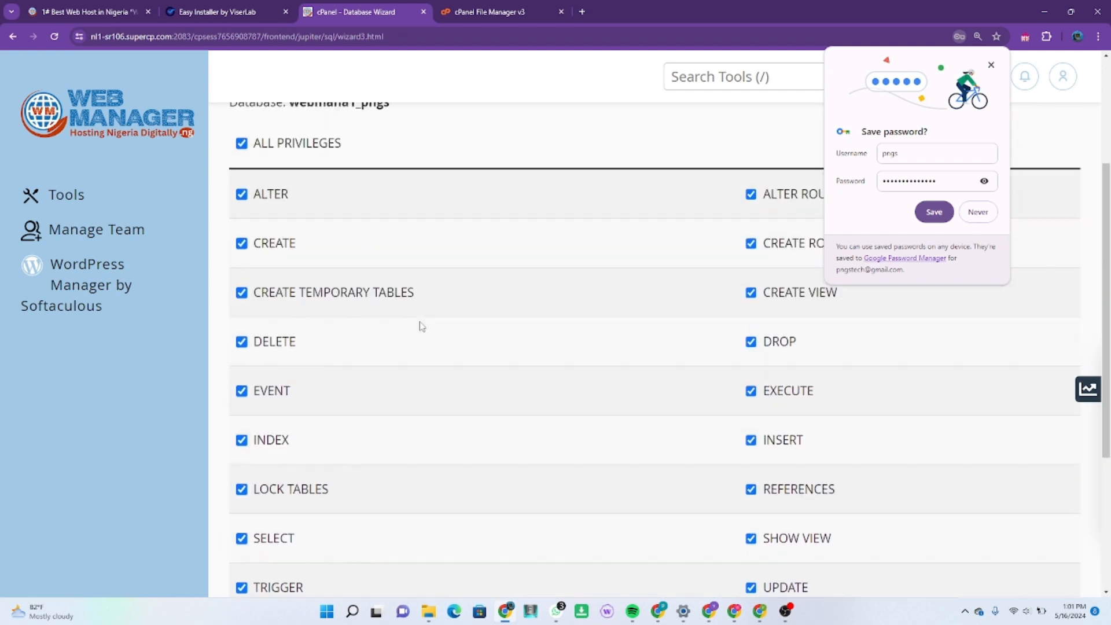
scroll(421, 326, down, 5)
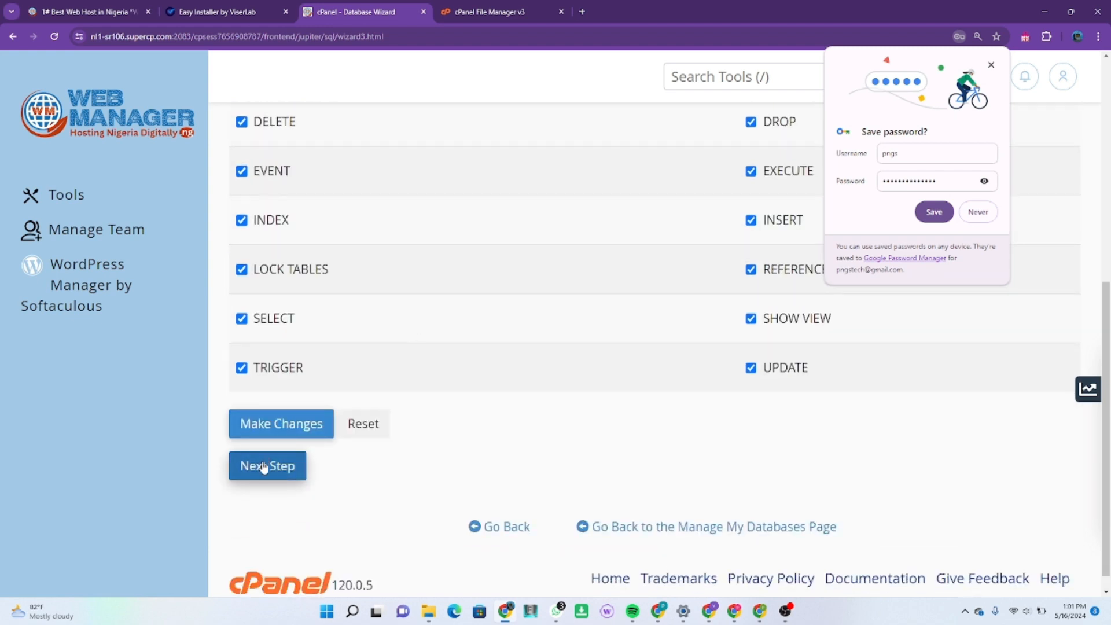
click(264, 466)
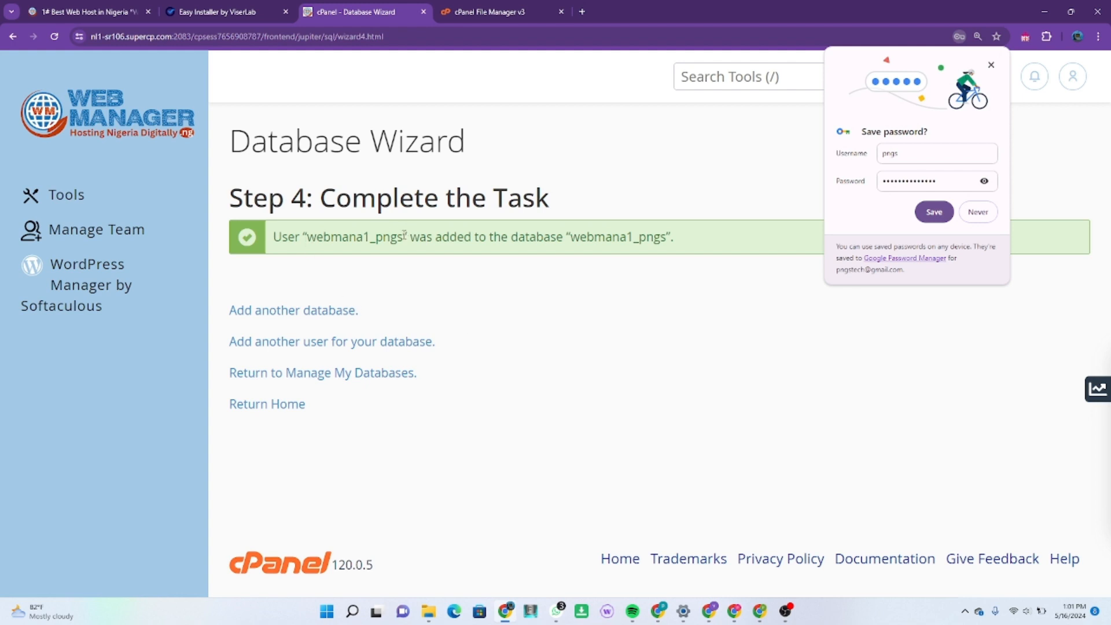
Step: Copy webmana1_pngs from the wizard's completion message into the Easy Installer's Database Name and Database User
double_click(620, 240)
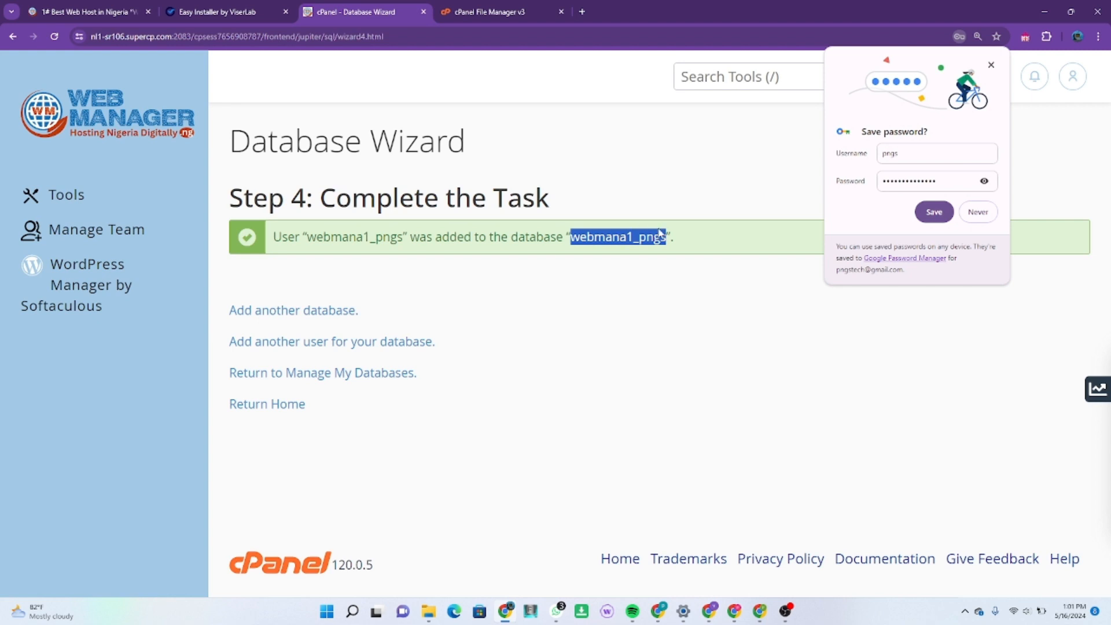
right_click(645, 238)
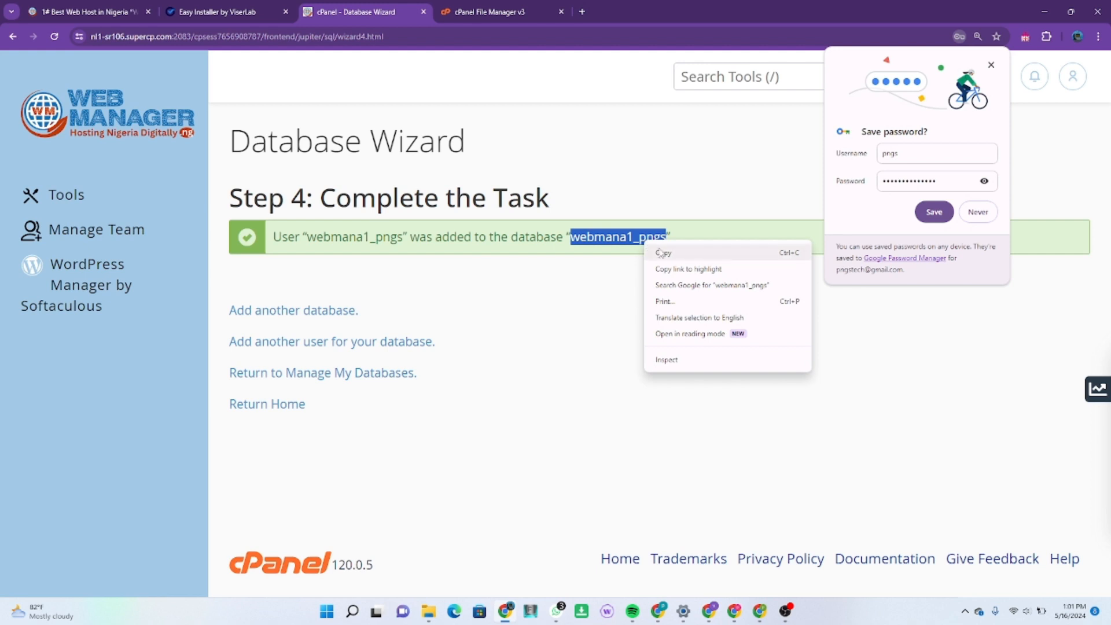
click(661, 253)
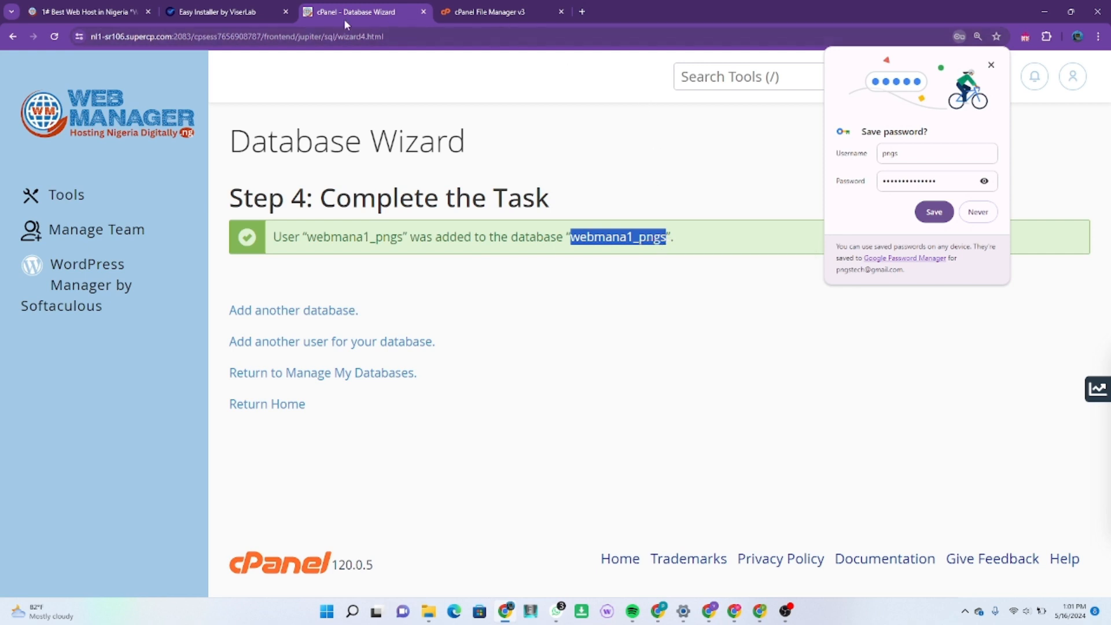
click(220, 14)
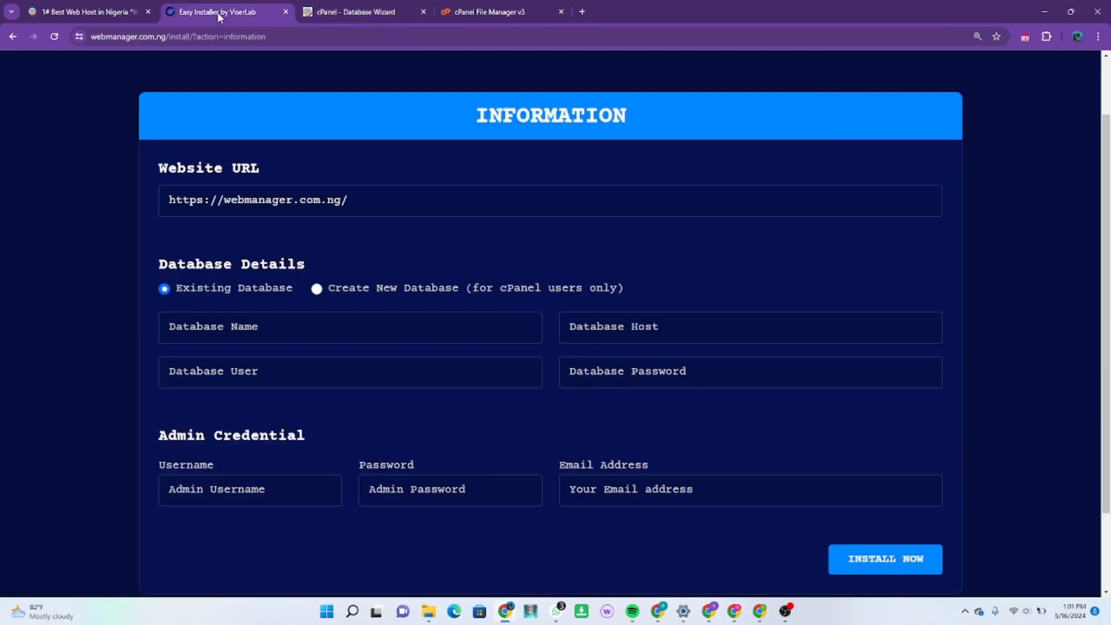
click(329, 315)
key(ctrl+v)
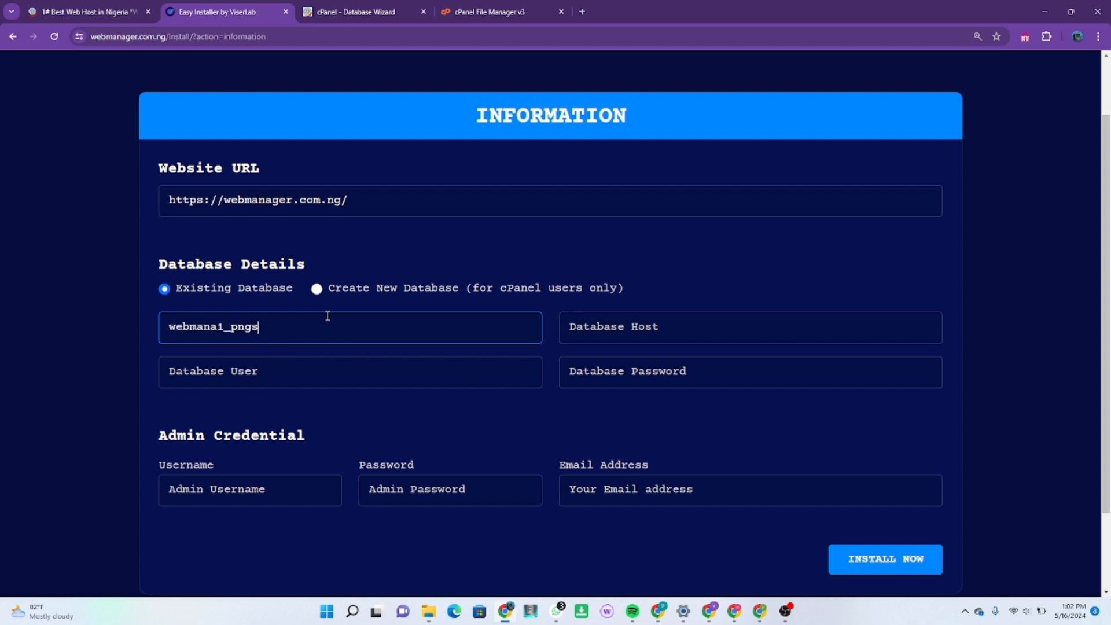
click(278, 384)
key(ctrl+v)
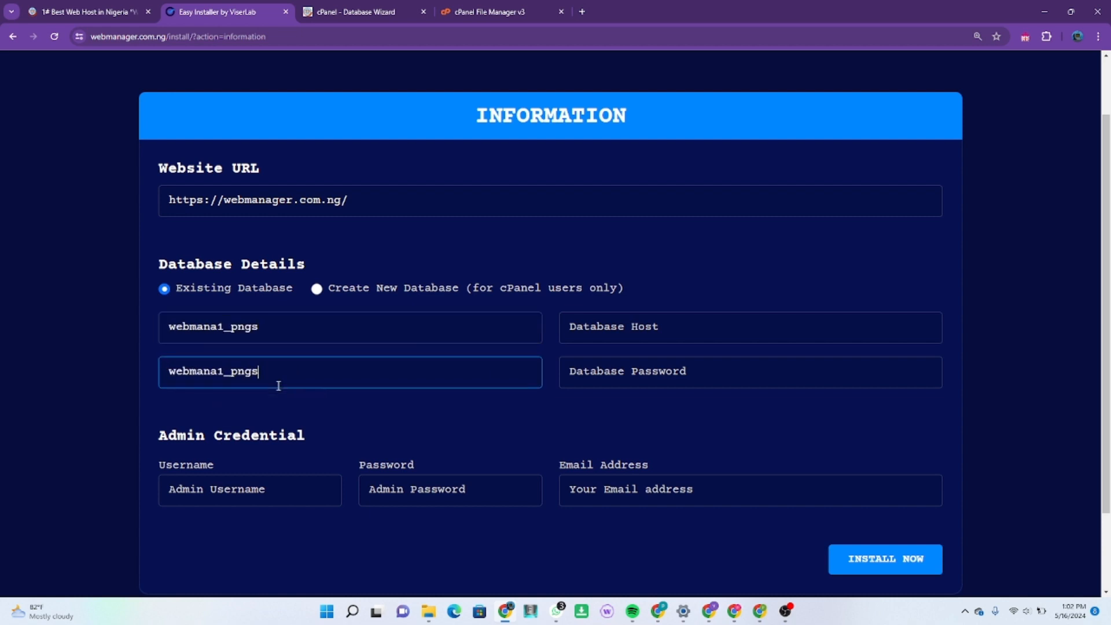
Step: Set the Database Host to localhost and fill in the database password
click(602, 334)
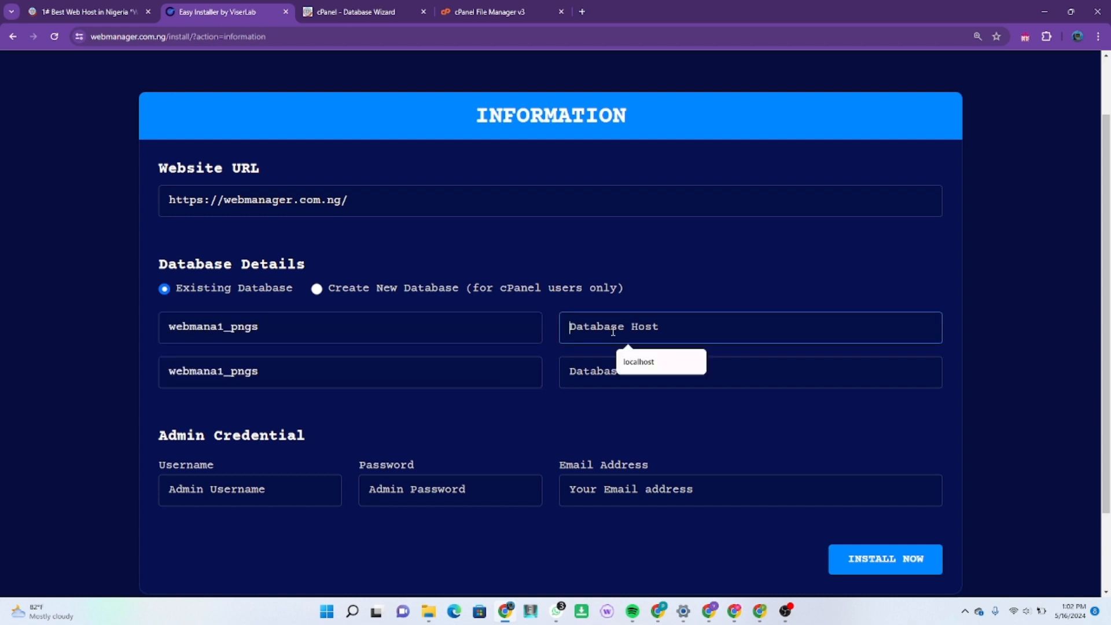
click(639, 362)
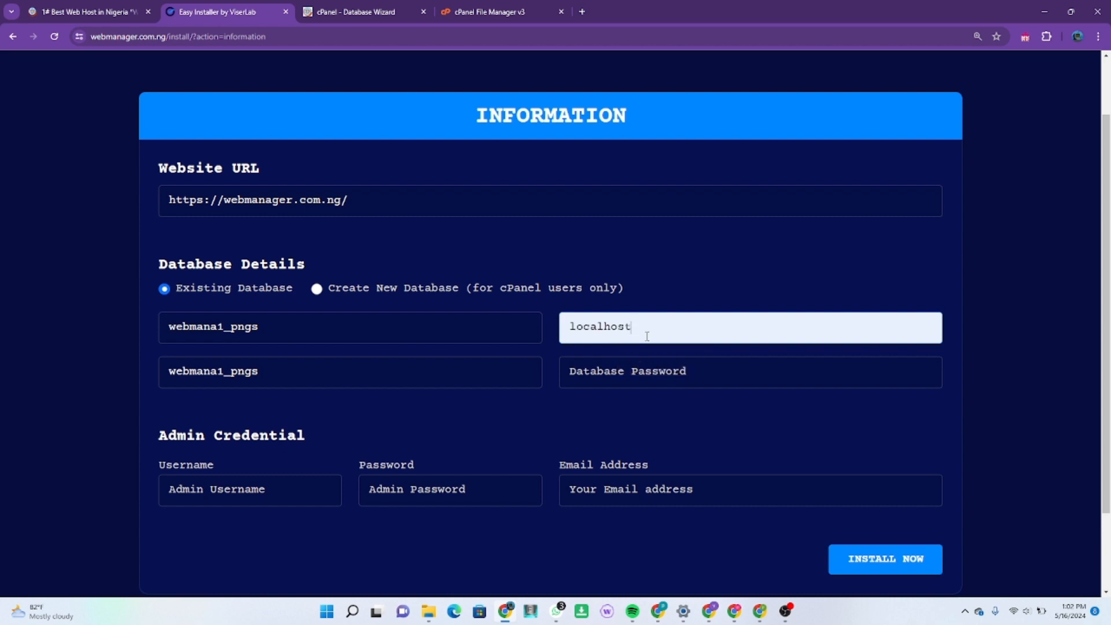
click(644, 369)
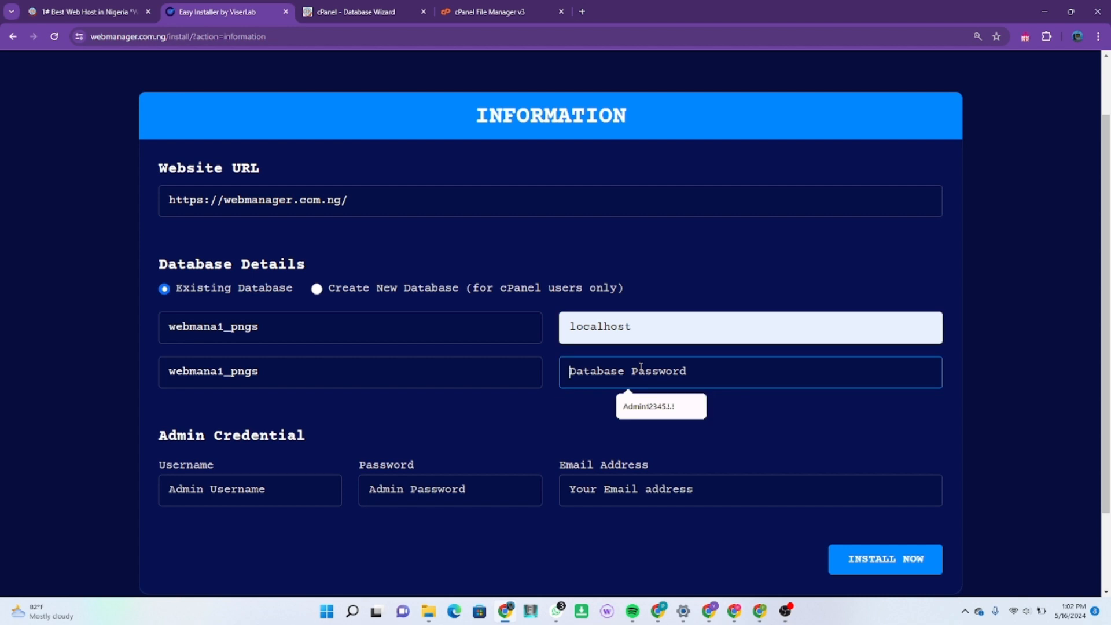
key(ctrl+v)
click(648, 407)
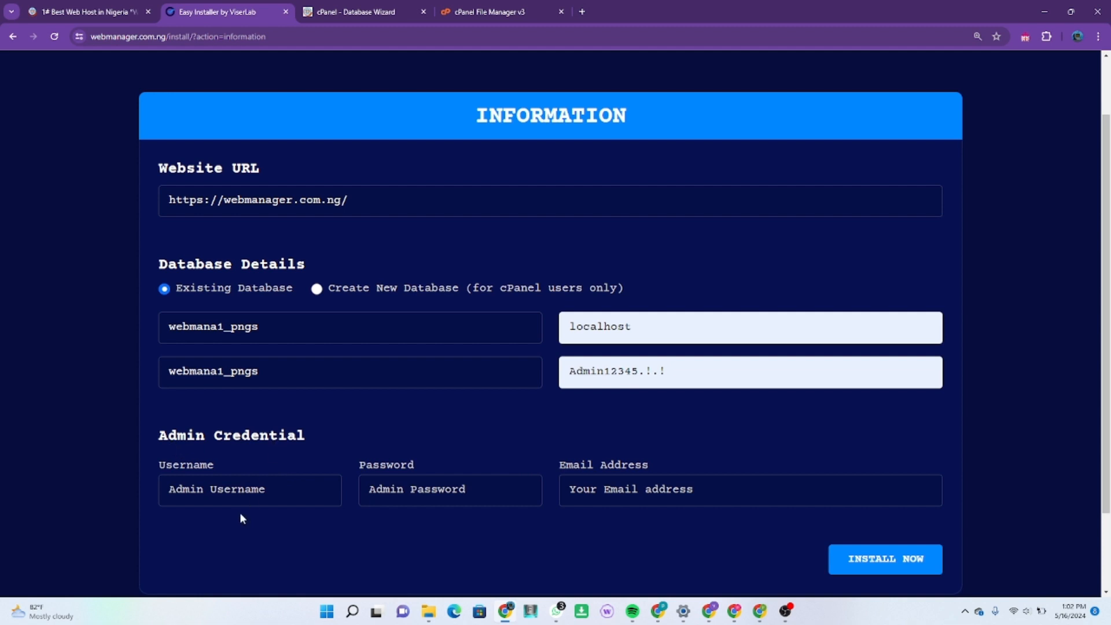
Step: Fill in the admin credentials with username admin, the admin password and the administrator's email address
click(242, 497)
click(251, 525)
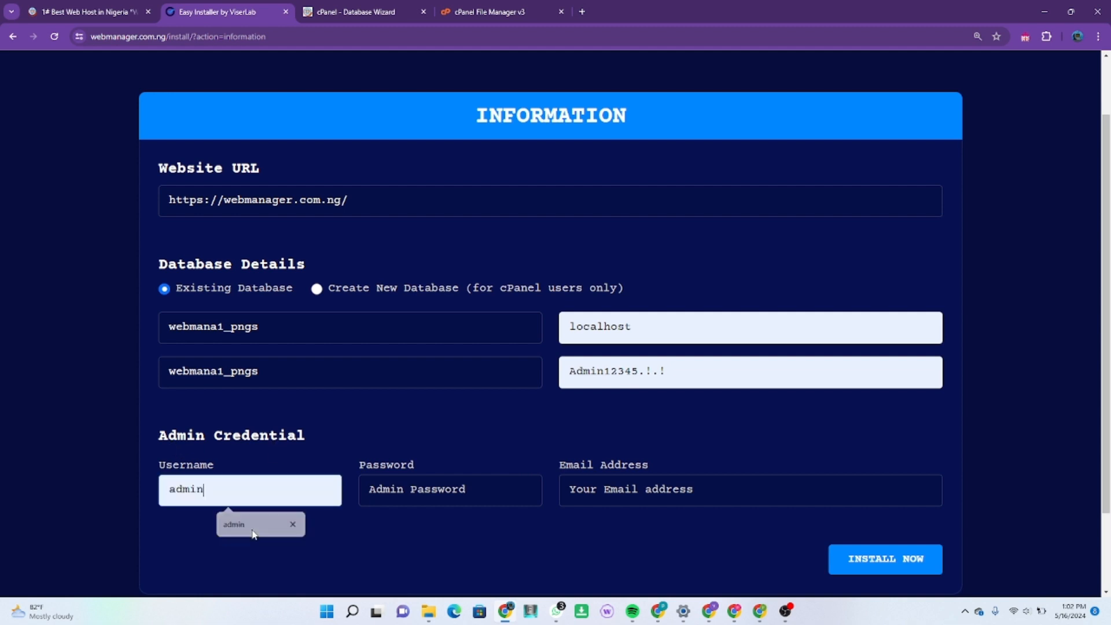
click(395, 477)
click(446, 524)
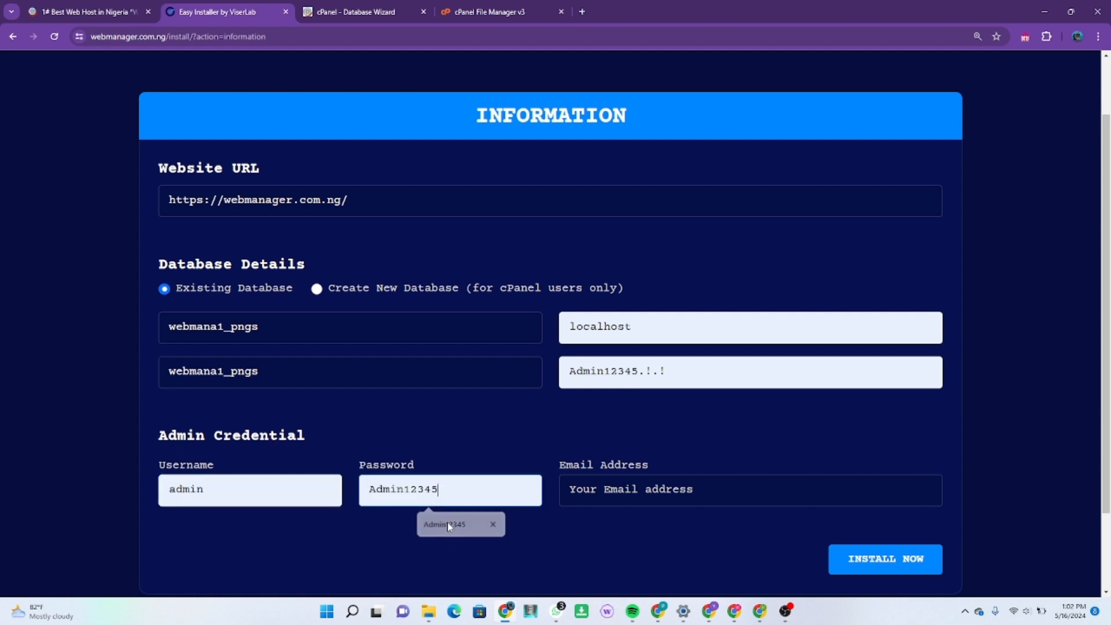
click(628, 489)
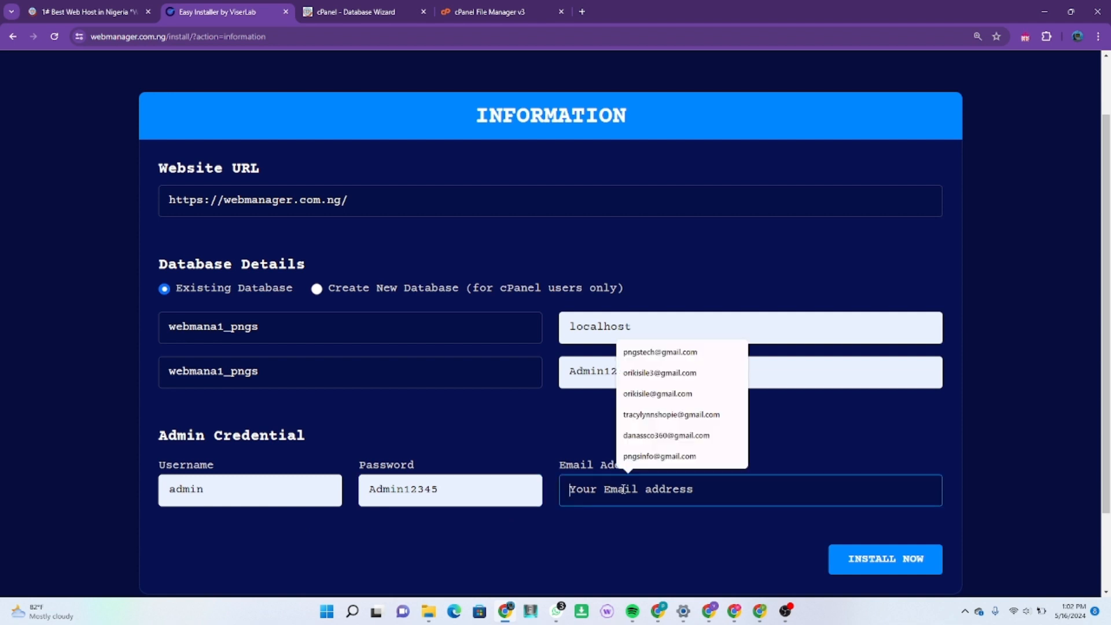
click(663, 372)
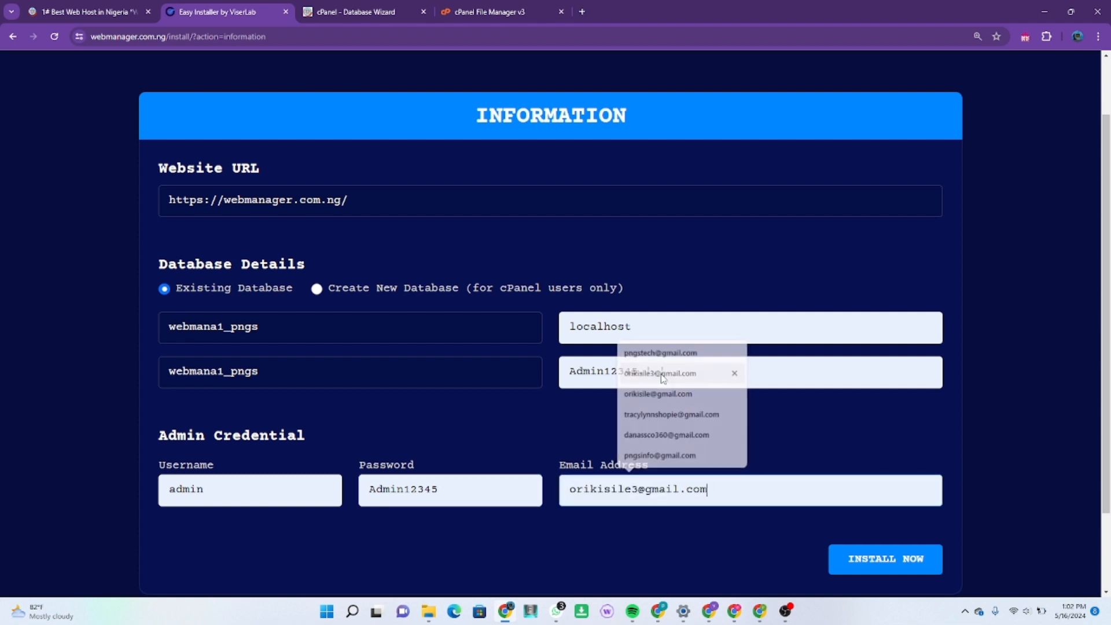
Step: Run the installation and proceed to the website for activation
click(852, 566)
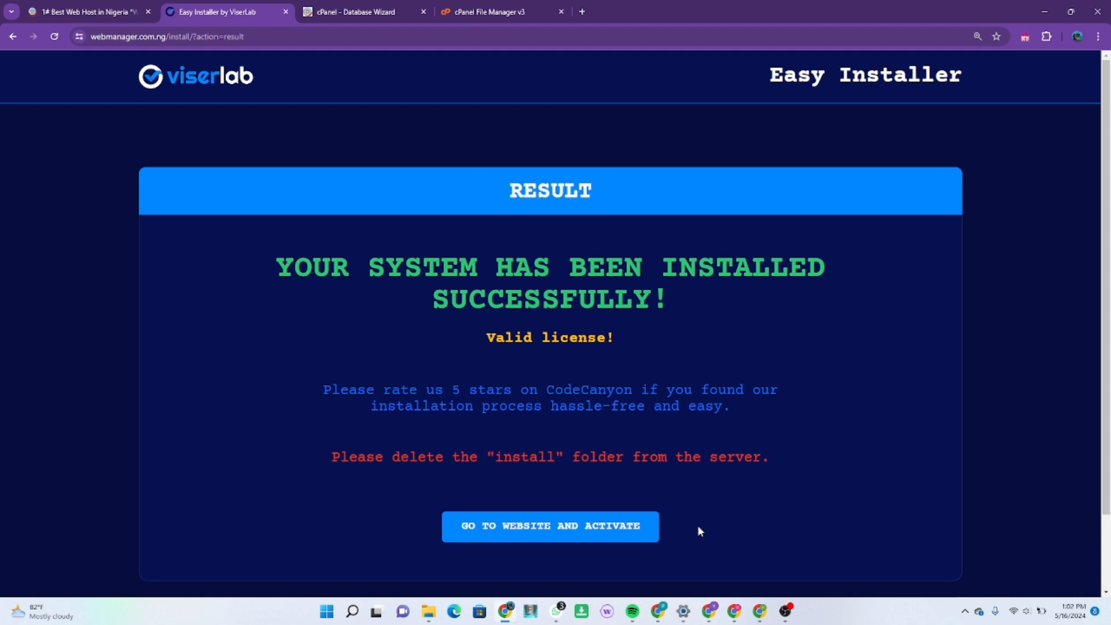
click(573, 526)
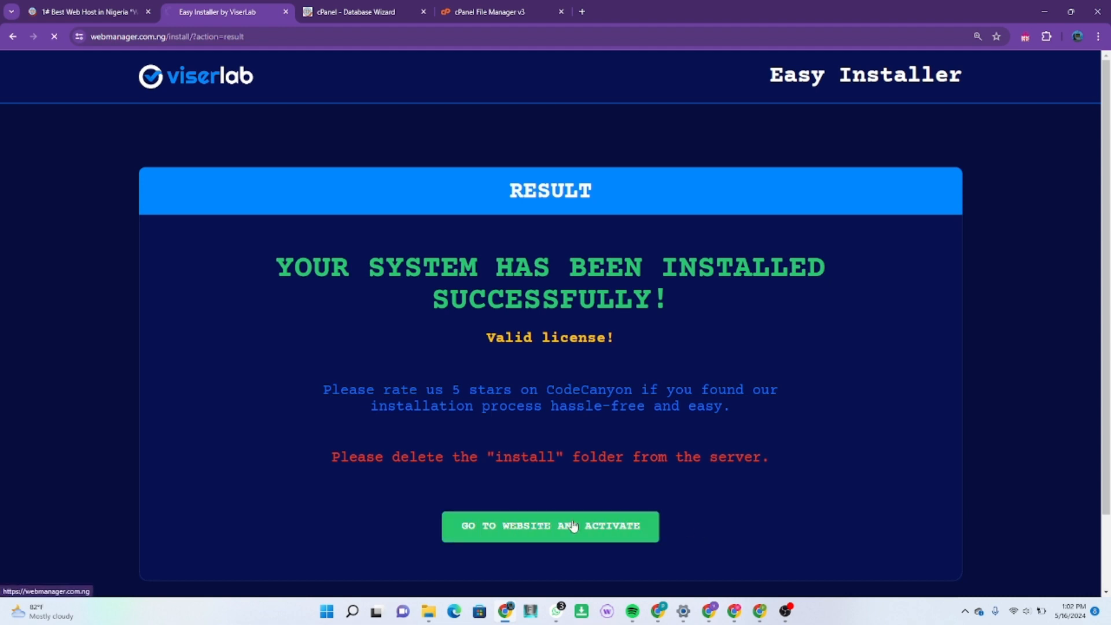